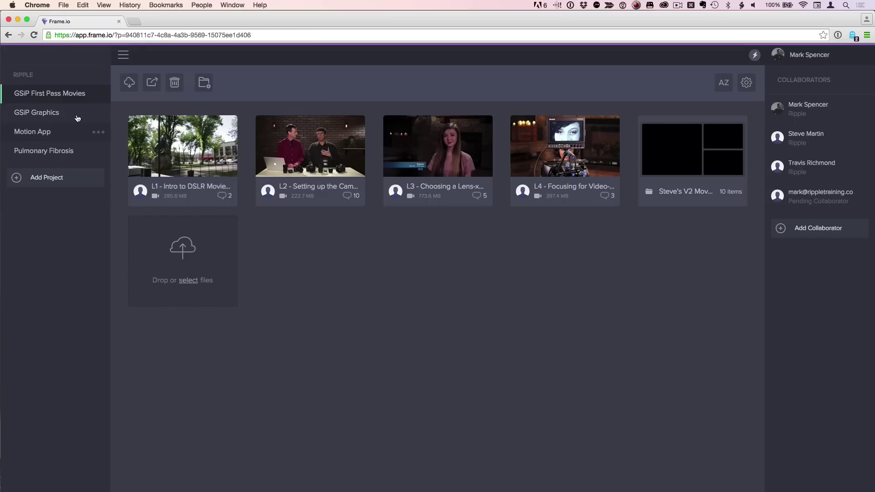
- Look over the new project options without creating a project, and hide and reshow the project list
click(30, 78)
click(30, 79)
click(47, 180)
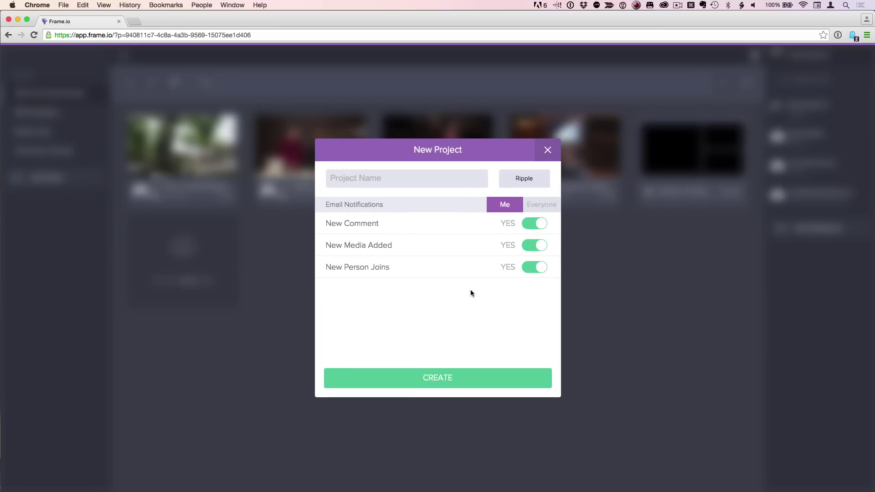
click(548, 151)
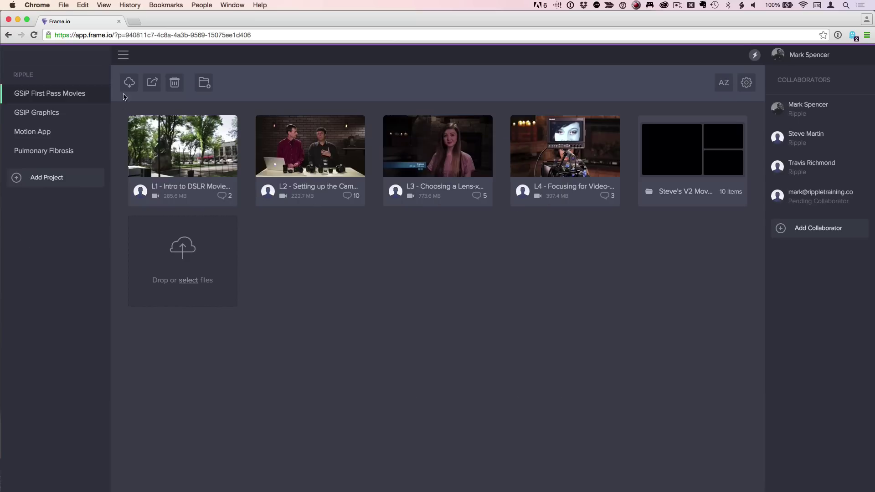
click(123, 56)
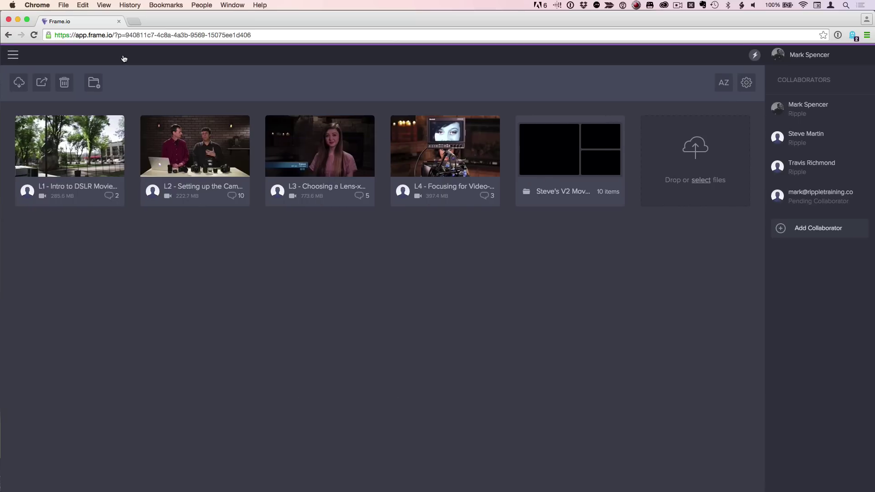
click(16, 57)
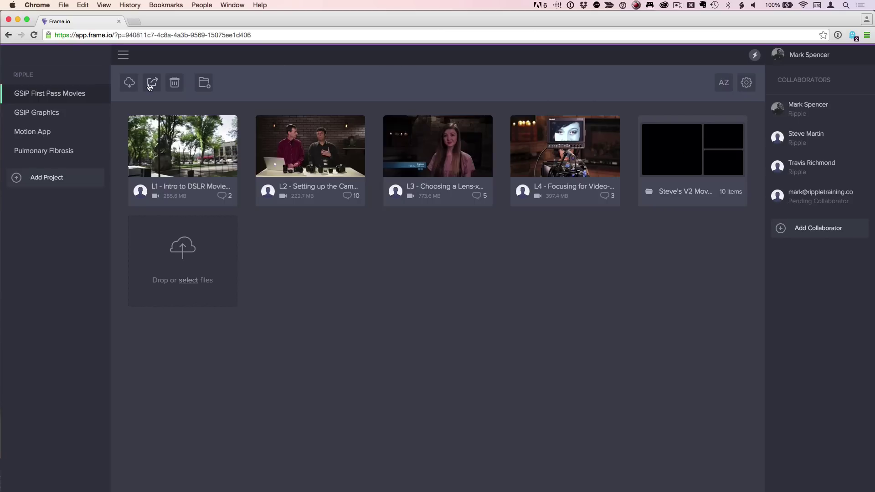
- Turn on sharing for the L2 - Setting up the Camera video and close its share preview
click(299, 149)
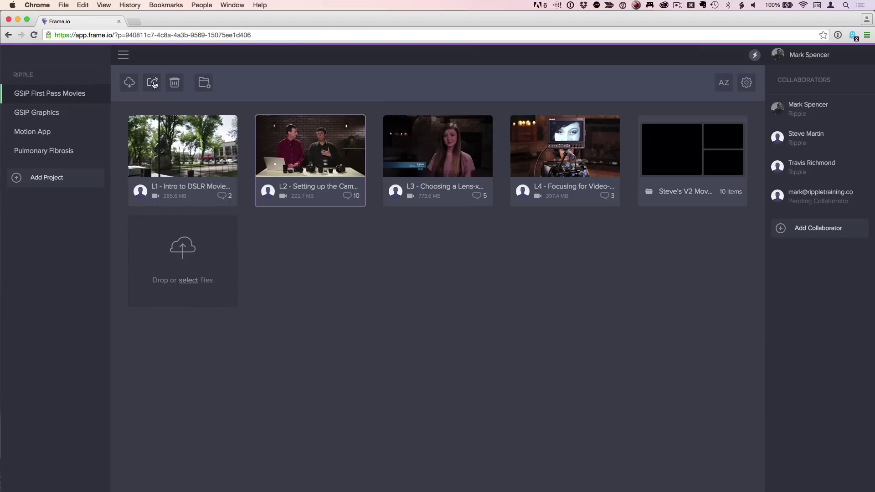
click(154, 84)
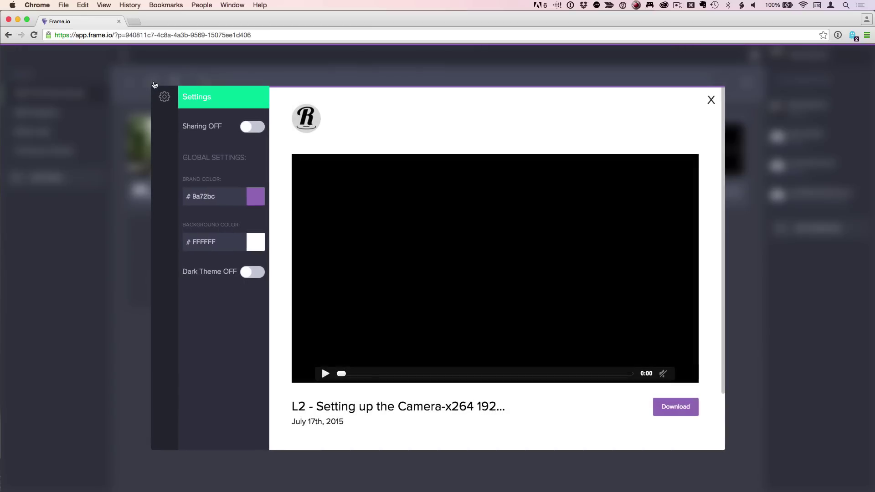
click(245, 131)
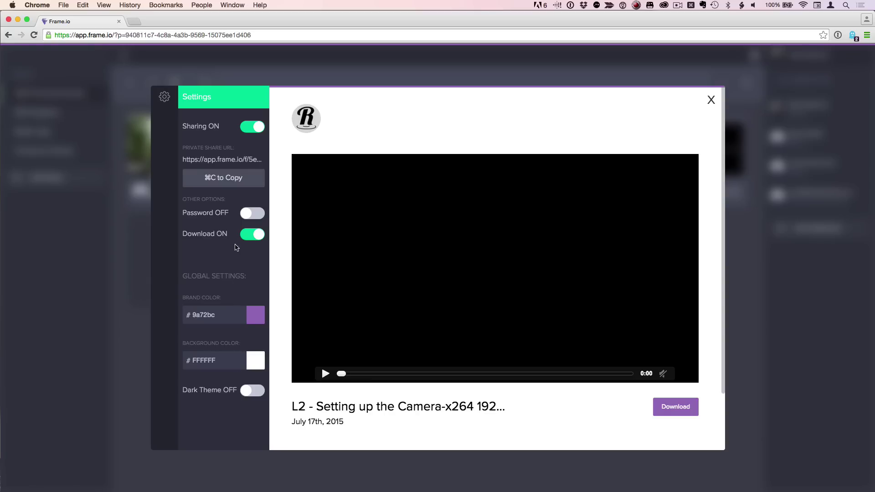
click(165, 99)
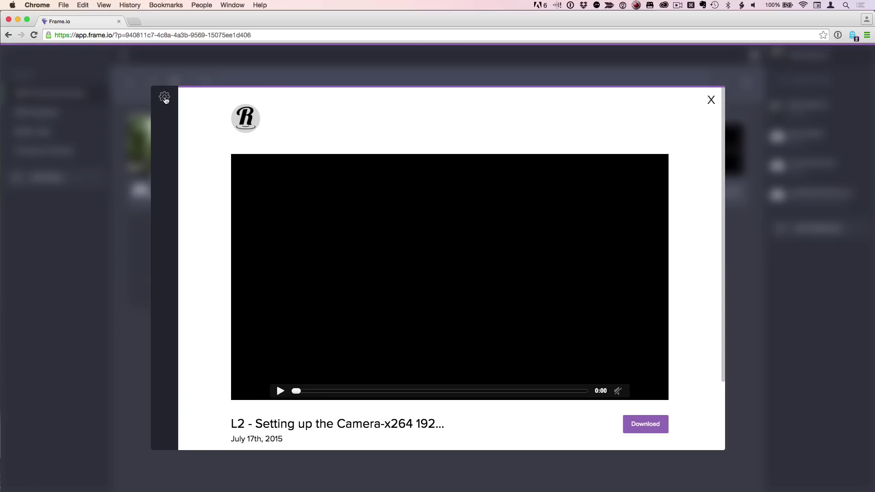
click(117, 231)
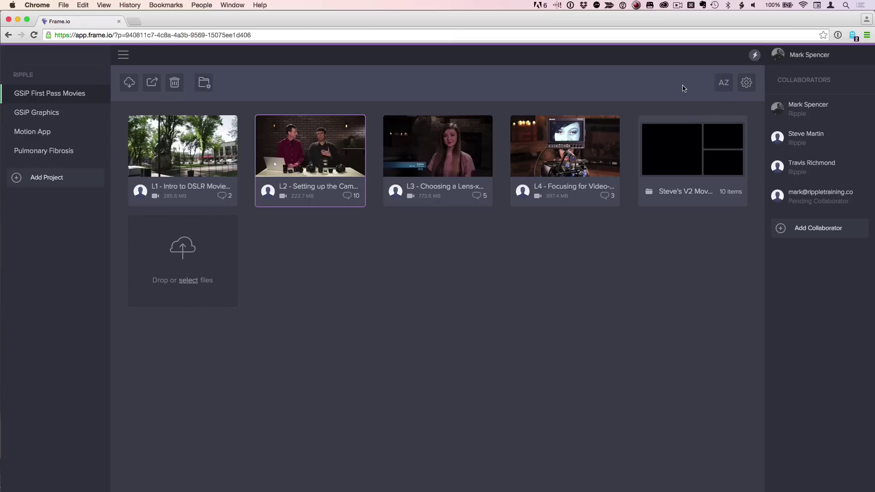
- View the media sort options and the GSiP First Pass Movies project's edit settings, and close them
click(724, 84)
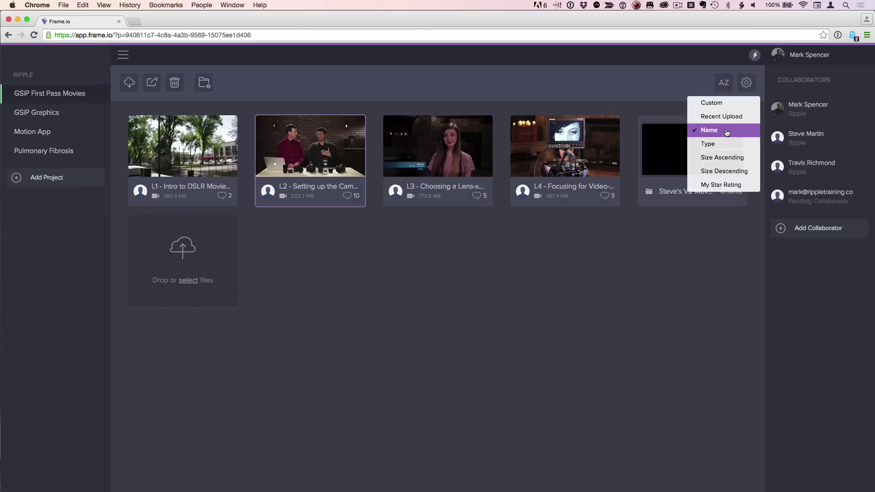
click(679, 86)
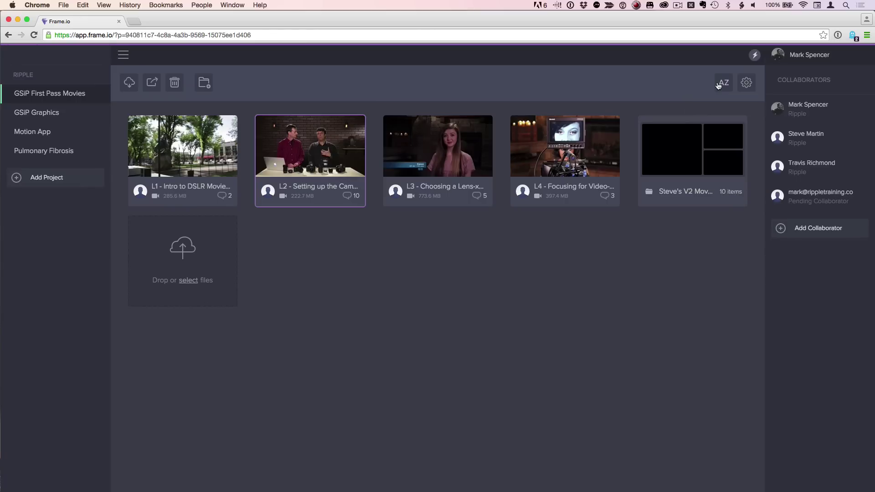
click(748, 85)
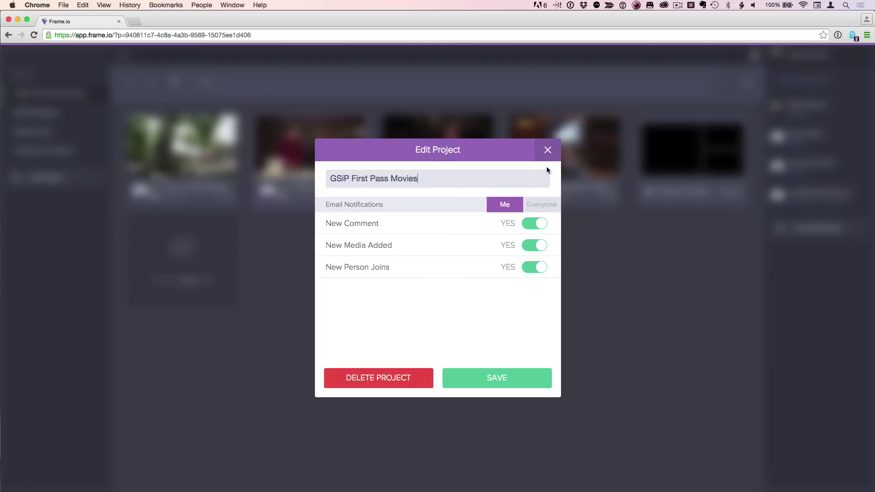
click(549, 151)
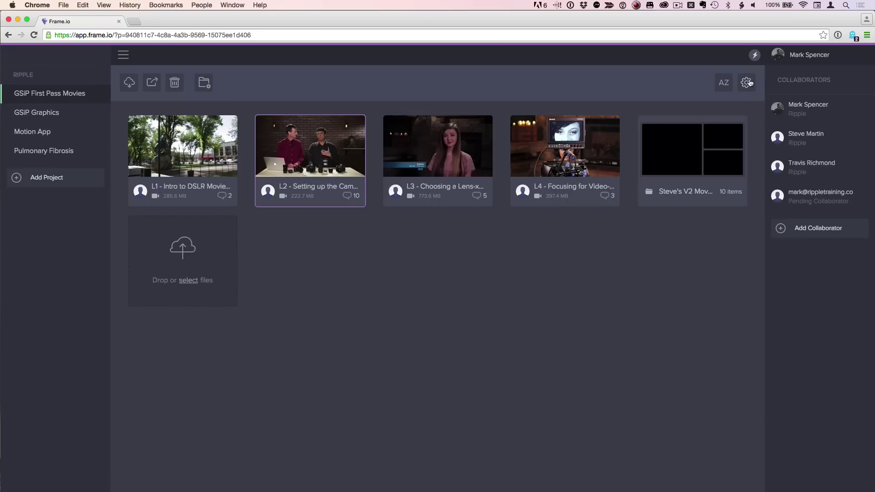
- View the account options and the form for adding collaborators, and close it without inviting anyone
click(755, 56)
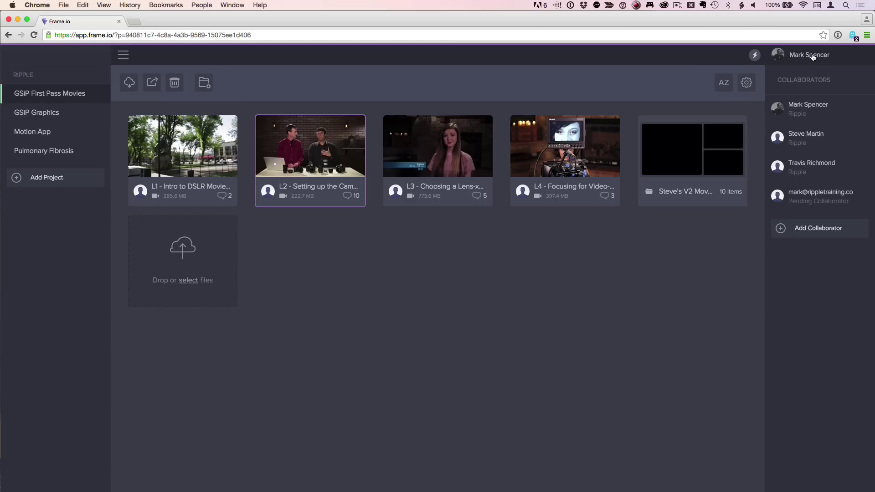
click(812, 56)
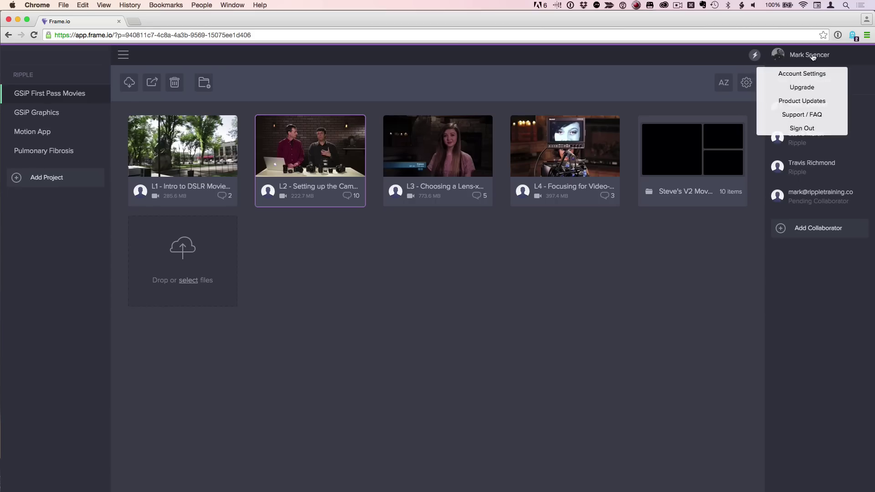
click(812, 56)
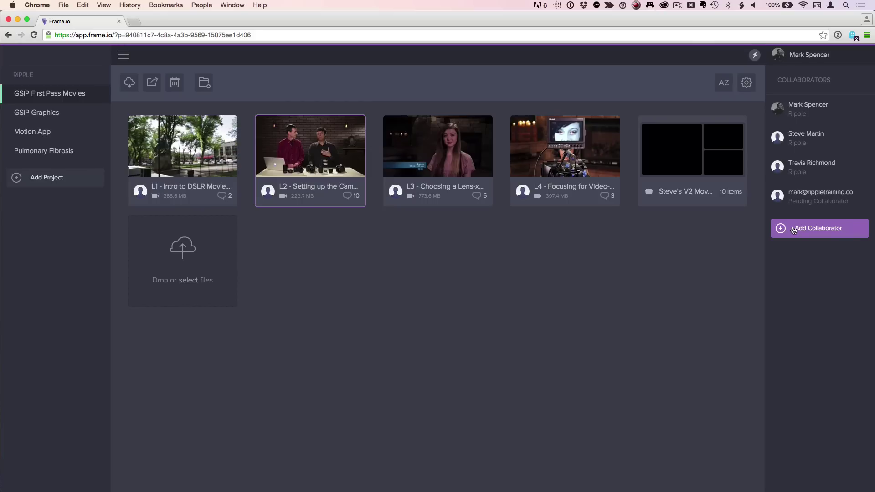
click(793, 233)
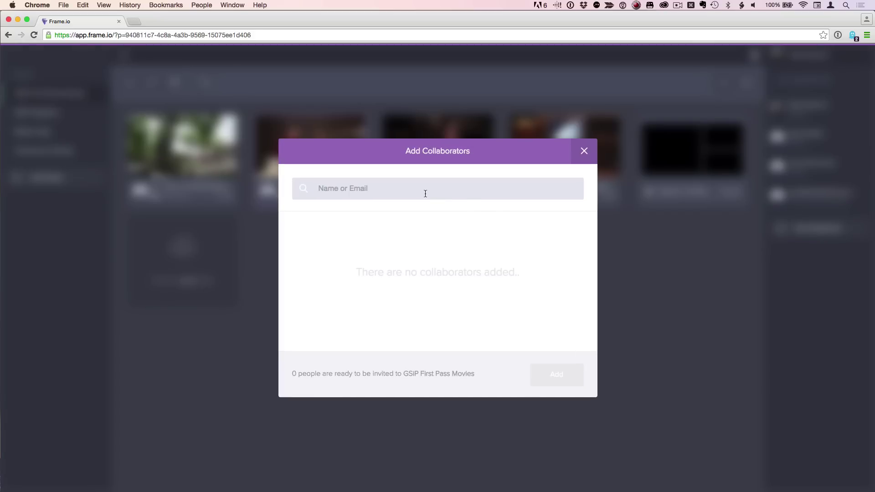
click(584, 152)
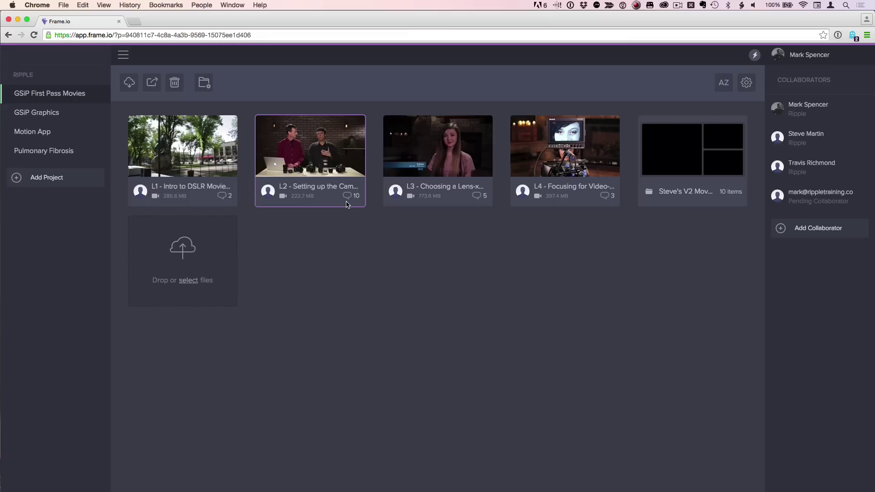
- Open the L2 - Setting up the Camera video for review and pause its playback
click(313, 157)
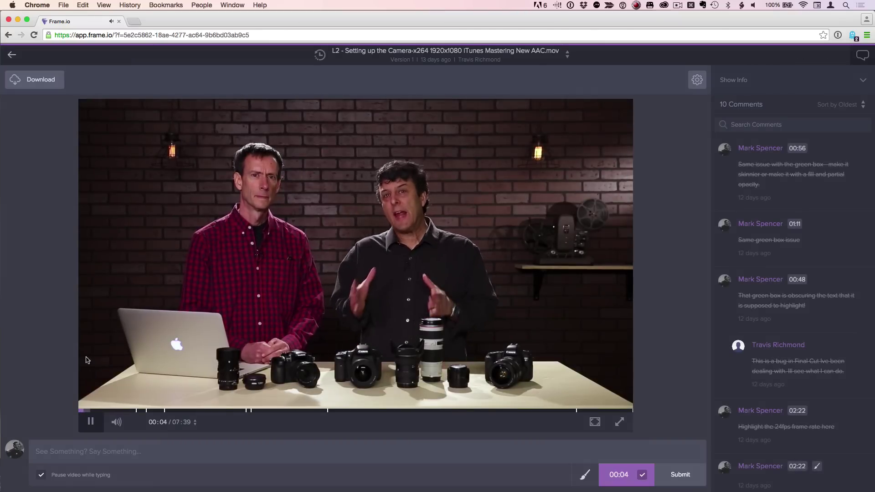
click(90, 422)
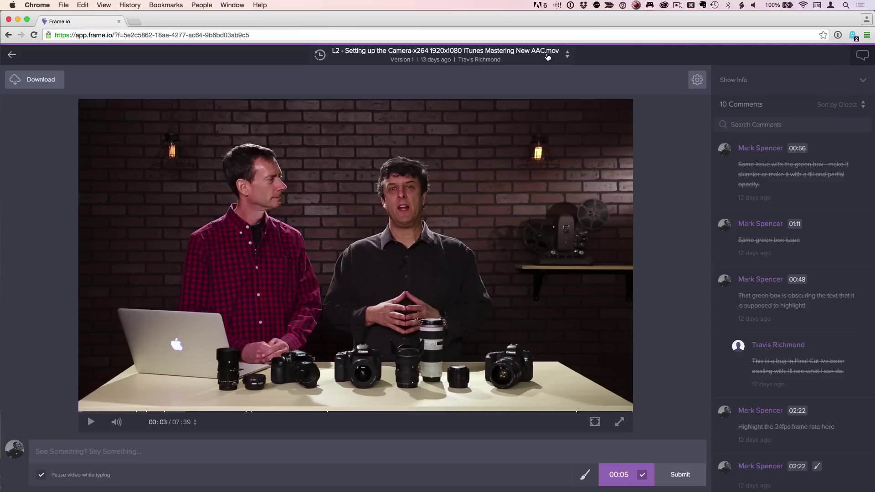
- Check the video's version list and its technical file information, and collapse the information
click(567, 54)
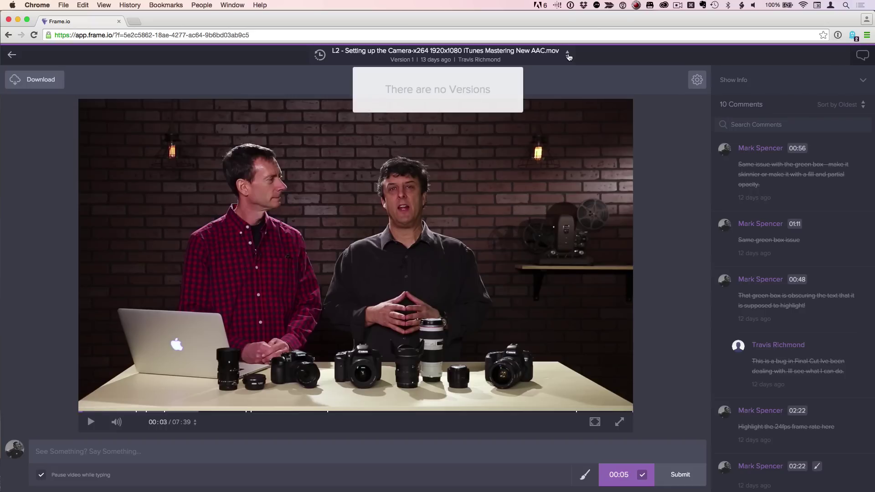
click(568, 79)
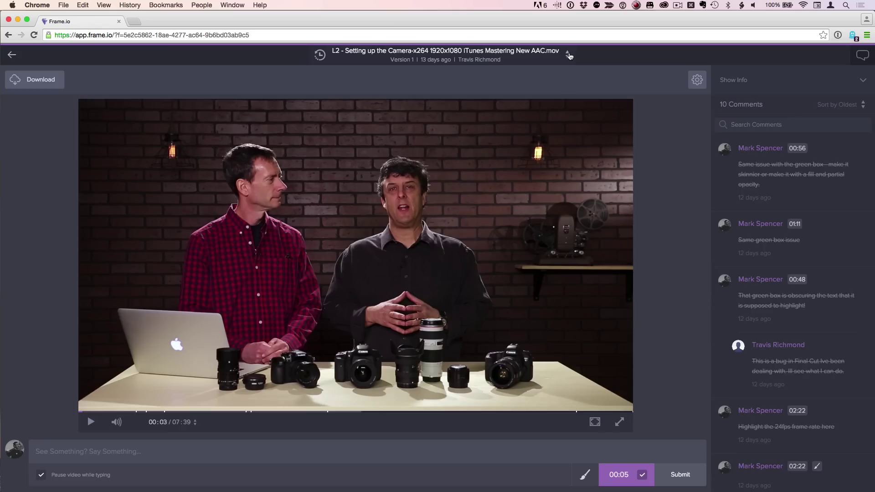
click(568, 54)
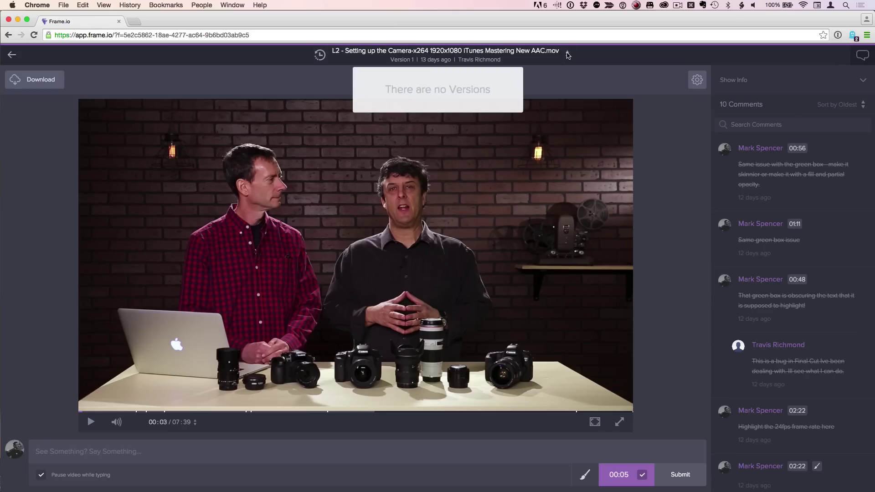
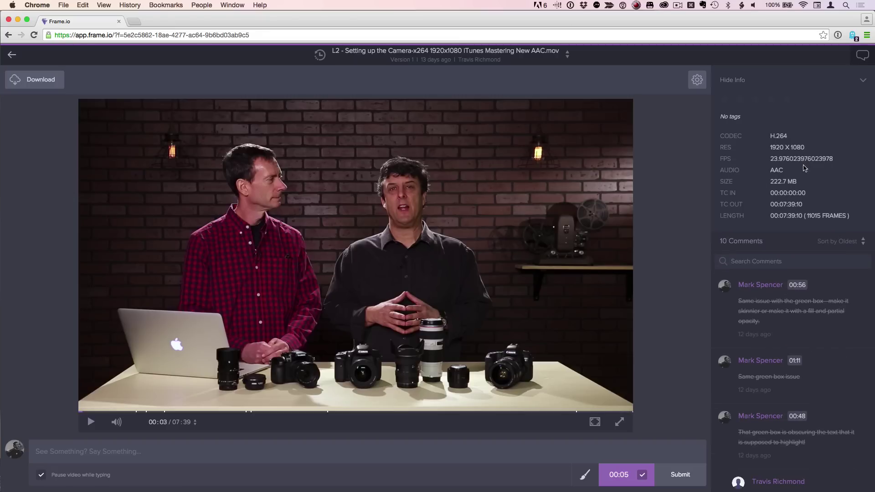
click(862, 80)
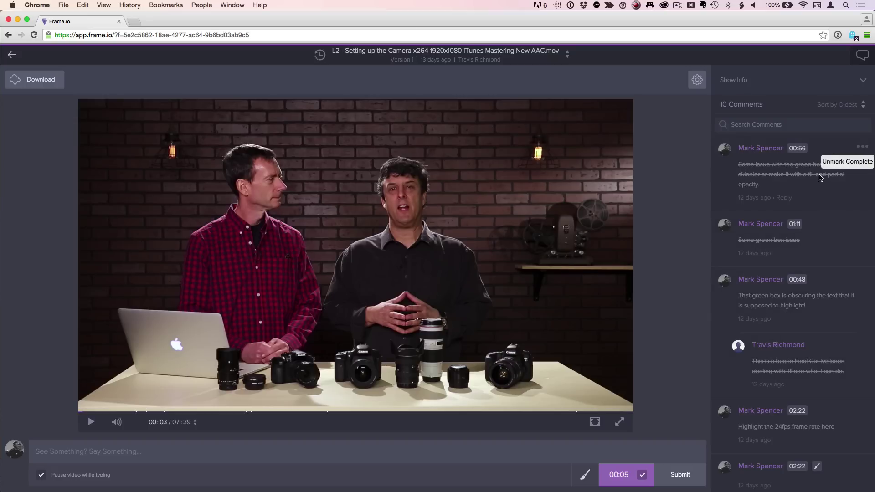
- Unmark the comment at 00:56 as complete and mark it complete again
click(844, 162)
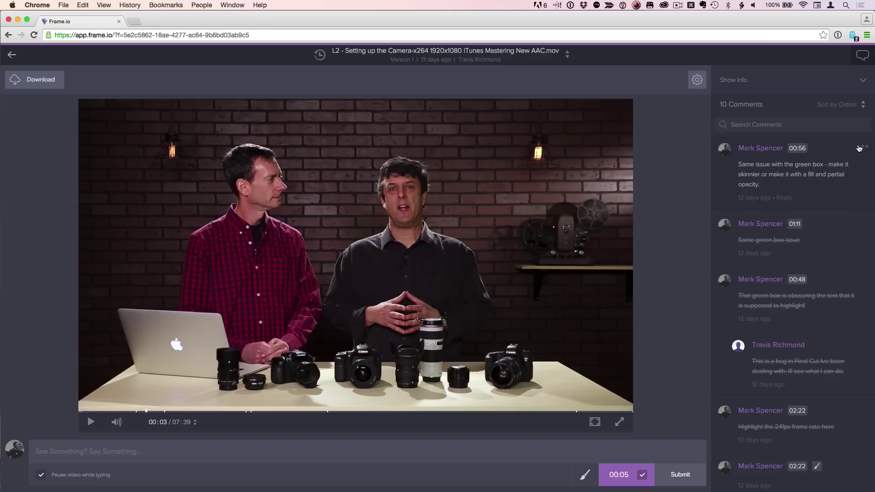
click(854, 161)
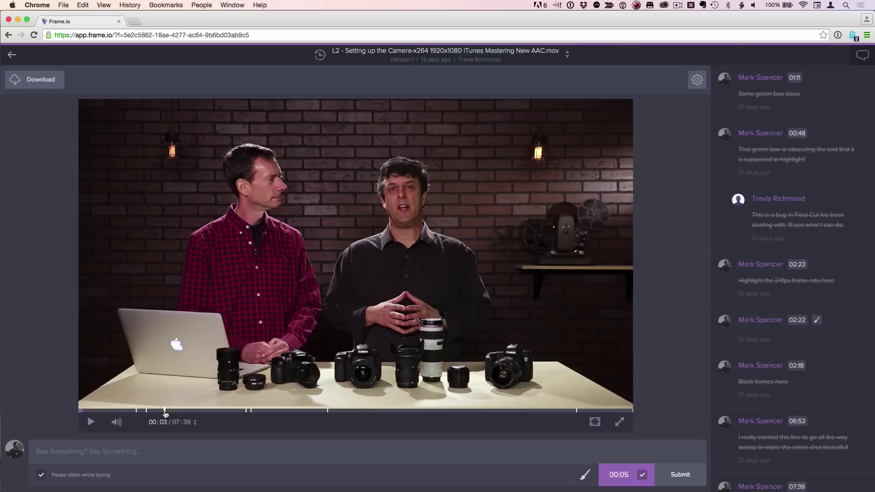
- Jump to the comments at 01:11 and 02:18, and play the video briefly from 01:49 before pausing it
click(165, 412)
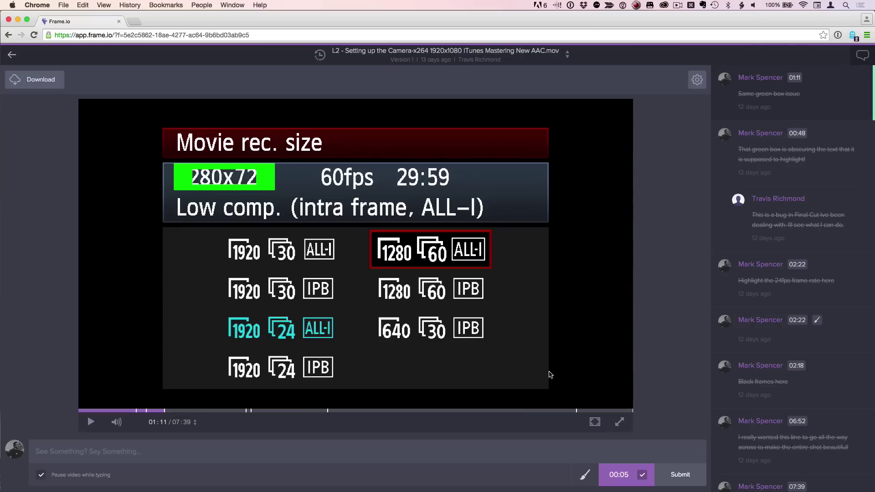
click(769, 381)
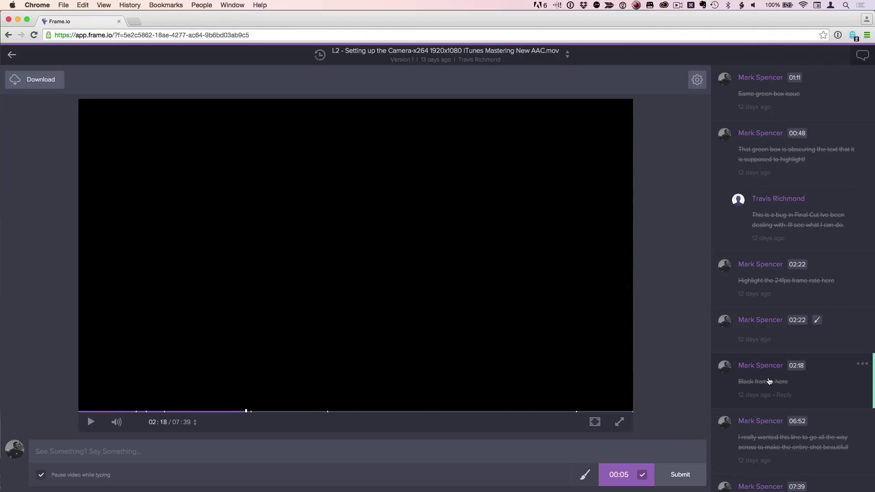
click(212, 411)
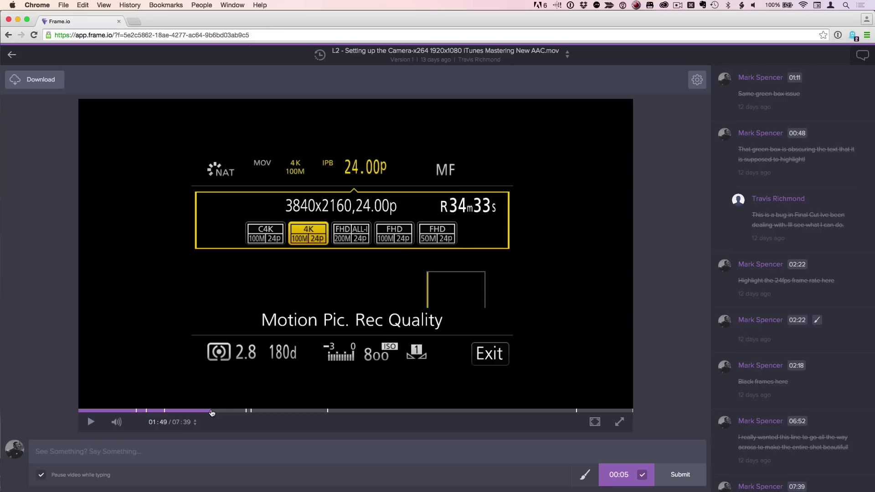
click(90, 422)
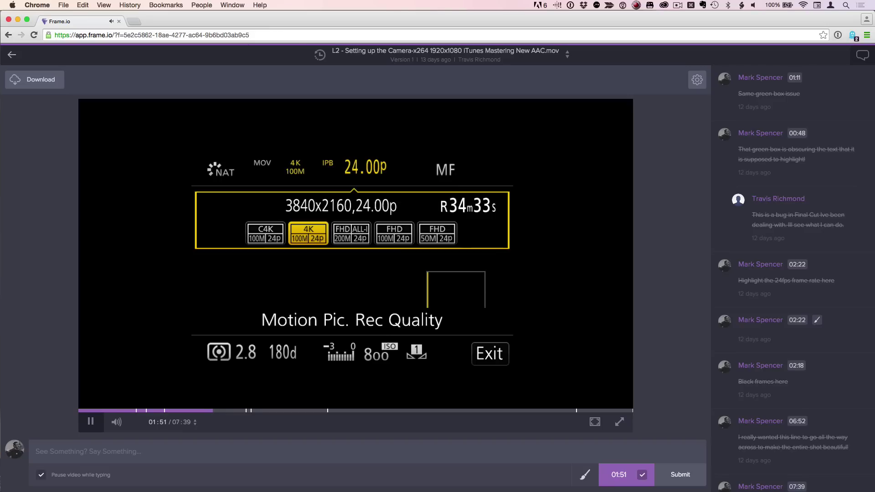
key(space)
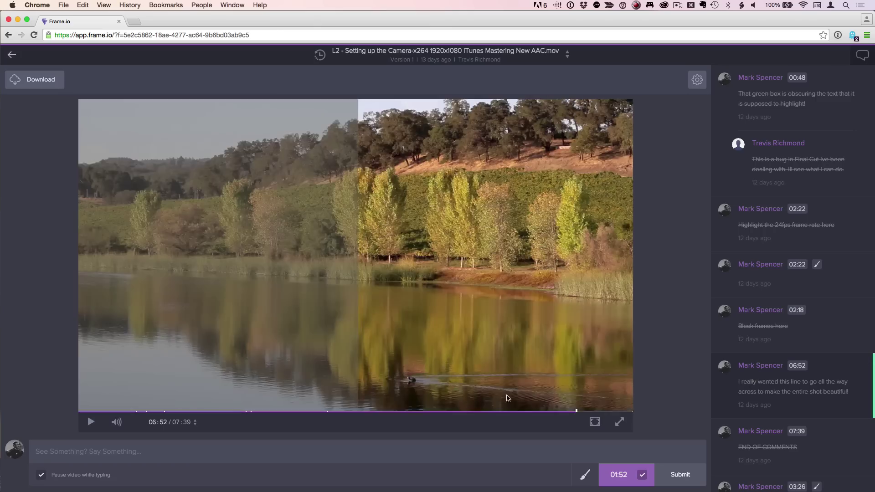
- Move the video to 02:56 and write the comment "Make sky bluer" without submitting it
click(264, 409)
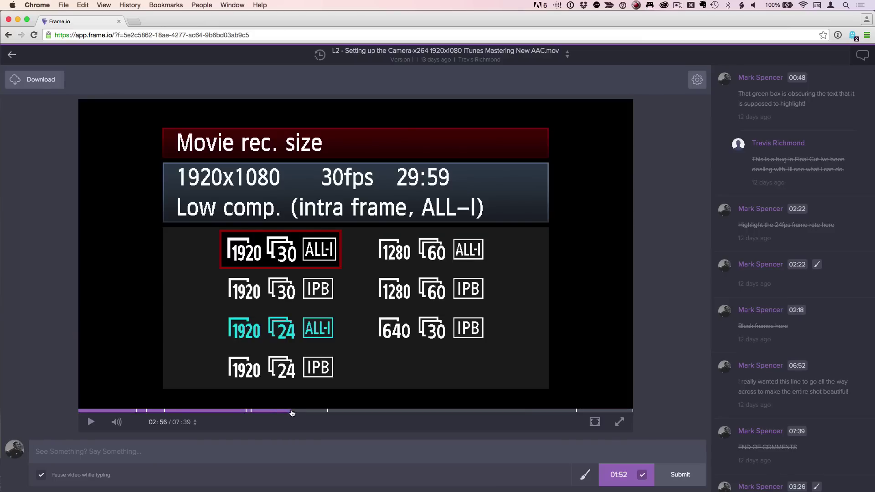
click(291, 411)
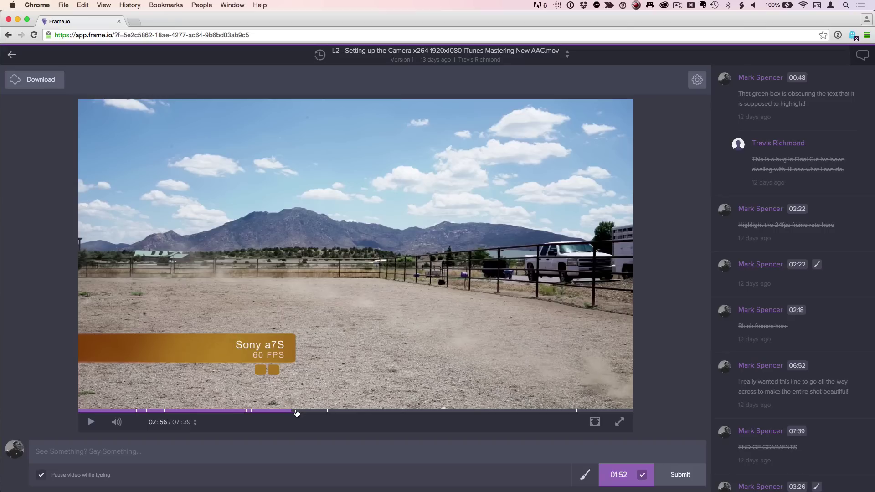
click(142, 450)
text(Make sky bluer)
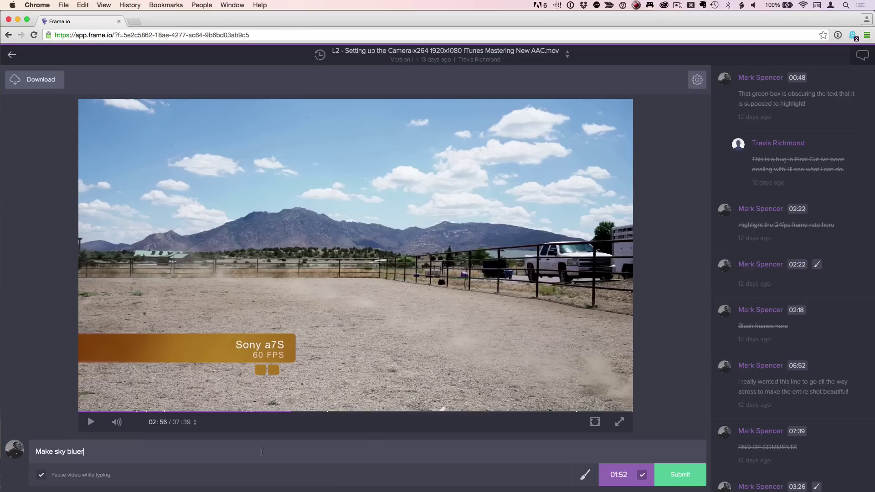
- Annotate the frame with an orange arrow across the sky, starting at the clouds above the mountains and pointing toward the open blue area
click(585, 477)
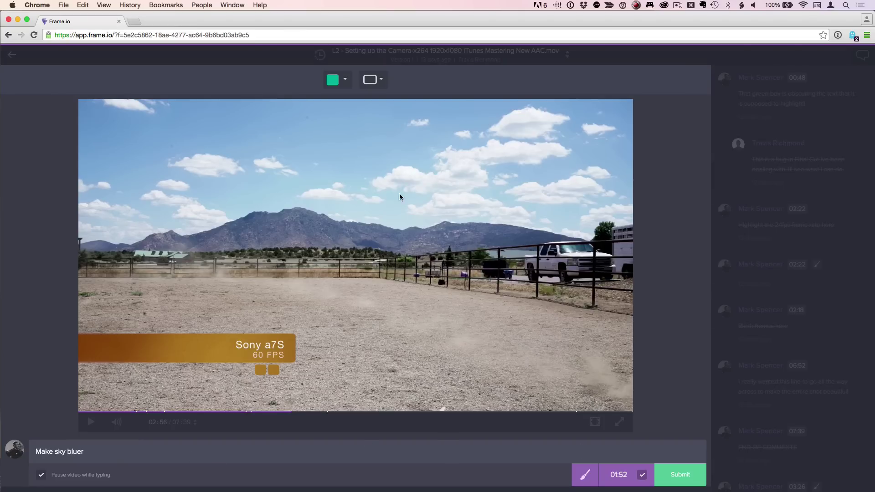
click(344, 80)
click(340, 123)
click(380, 81)
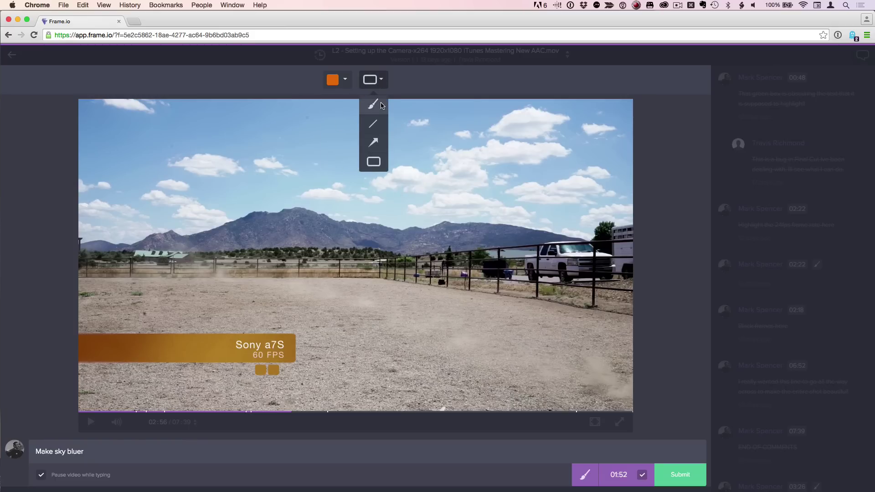
click(378, 143)
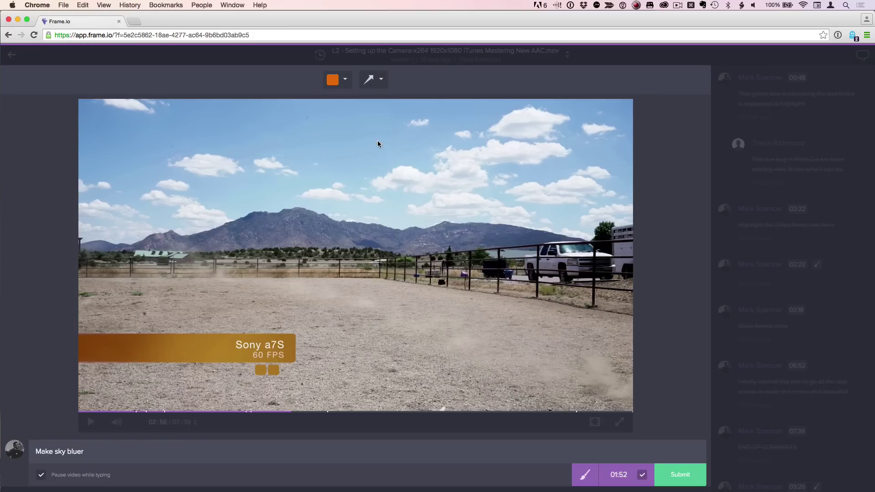
drag(472, 169, 369, 152)
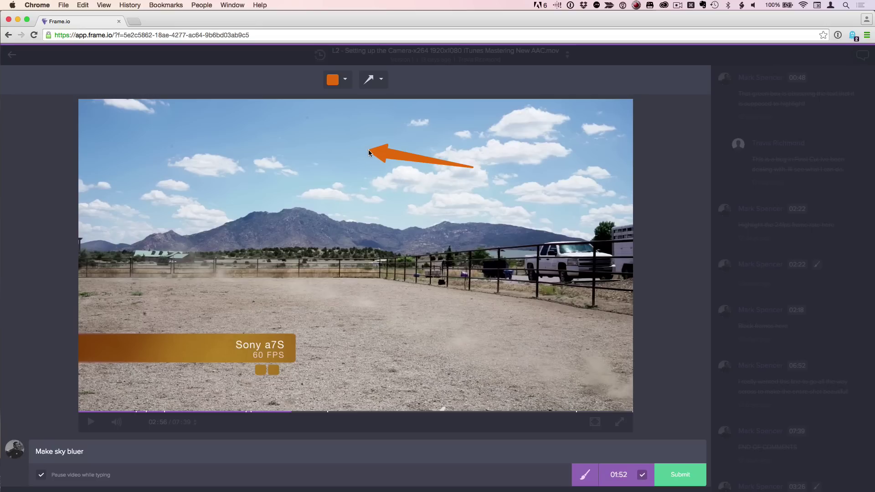
- Outline the white truck with an orange rectangle and submit the comment as "Make sky bluer and get rid of truck"
click(382, 80)
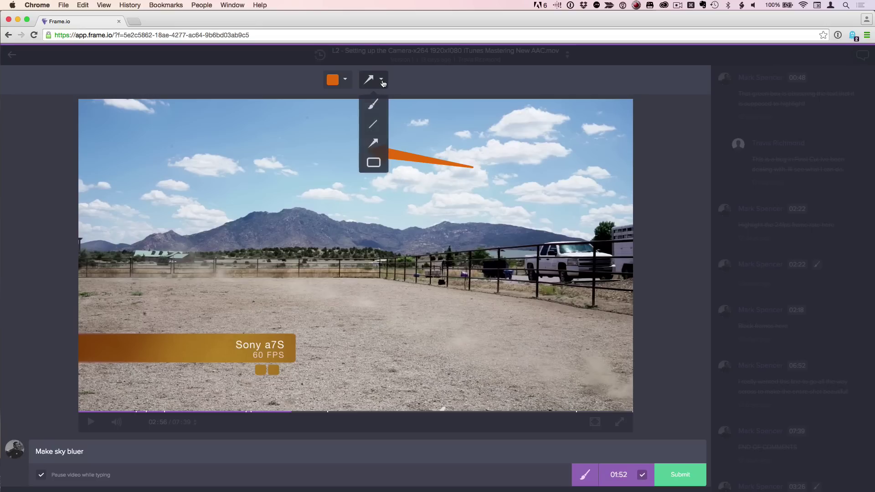
click(380, 163)
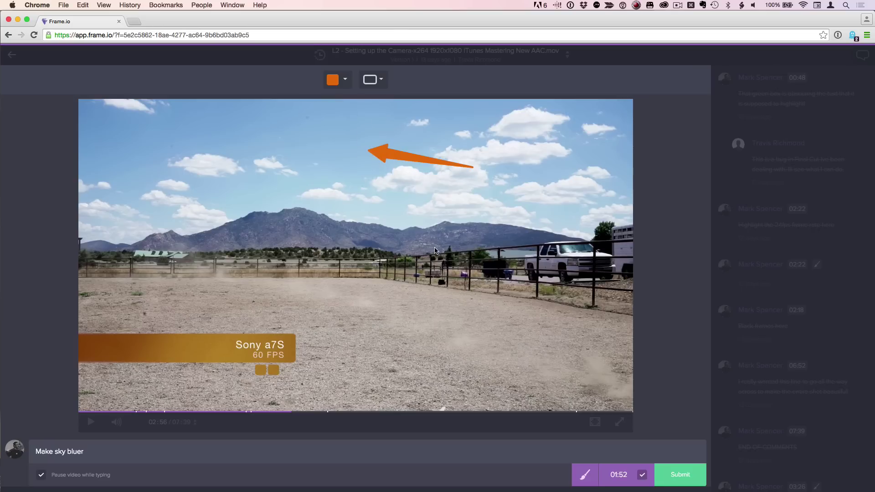
mouse_move(392, 249)
mouse_down()
mouse_move(452, 288)
mouse_move(486, 294)
mouse_up()
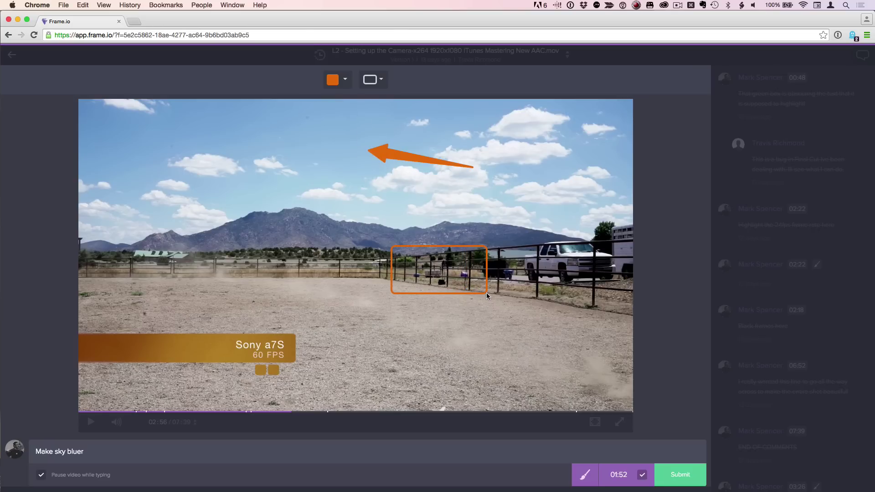
click(485, 253)
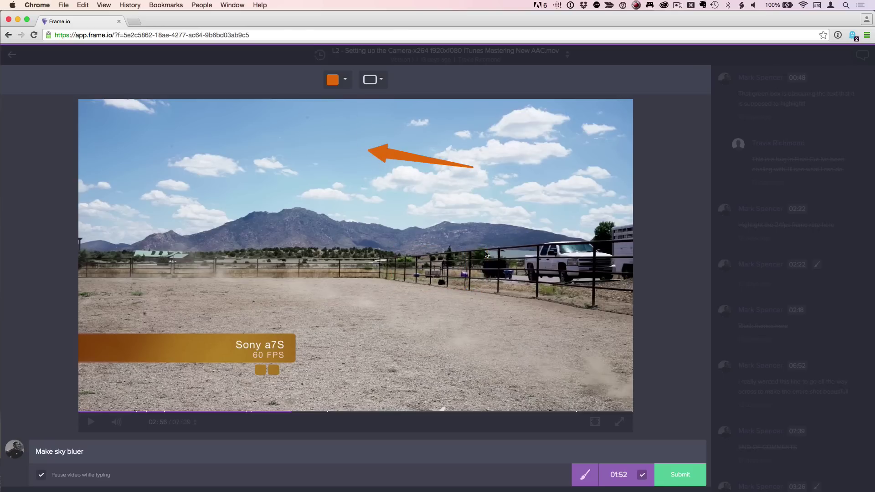
drag(507, 226, 623, 301)
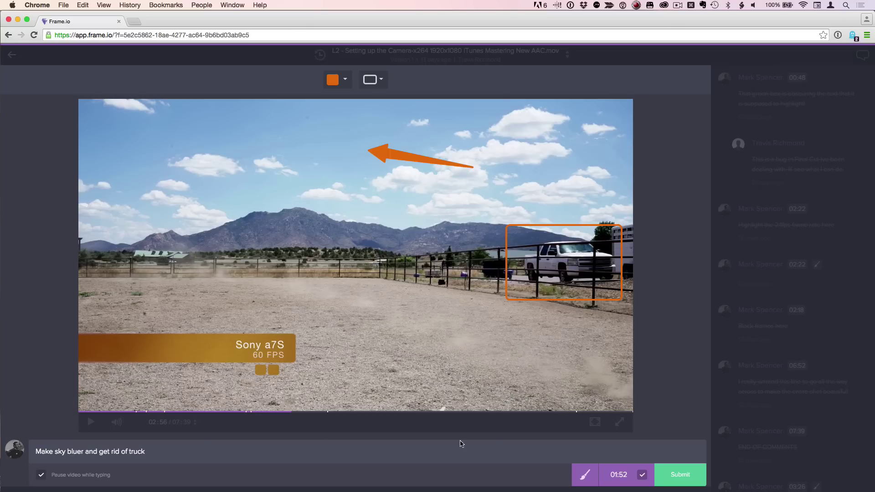
click(664, 472)
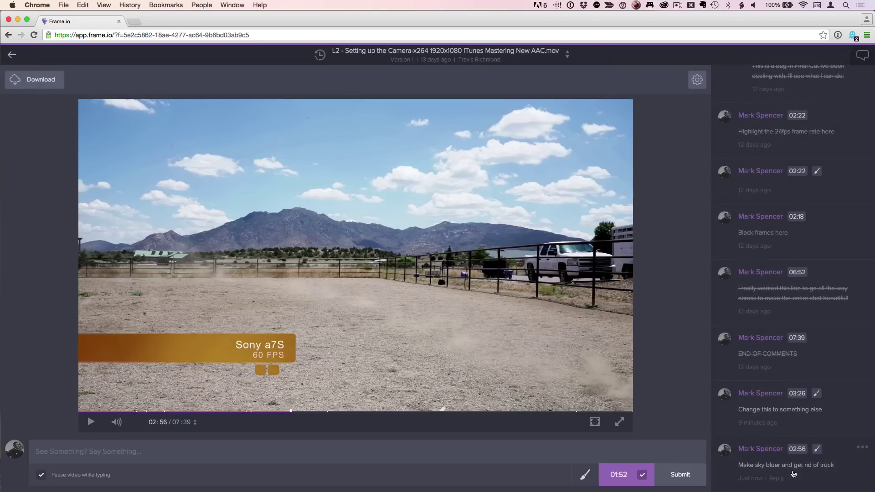